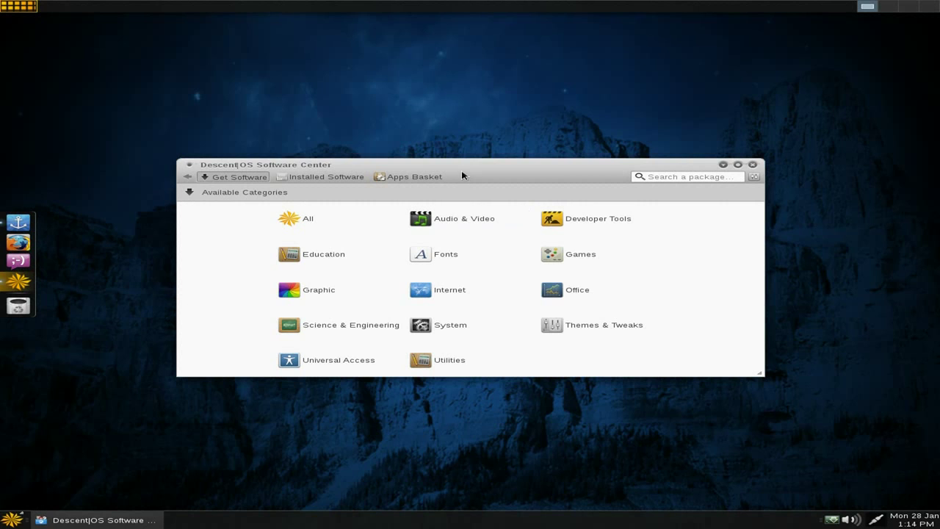
Find Avidemux (gtk+) in the Audio & Video category and add it to the Apps Basket
{"action": "left_click_drag", "start_coordinate": [462, 166], "coordinate": [463, 120]}
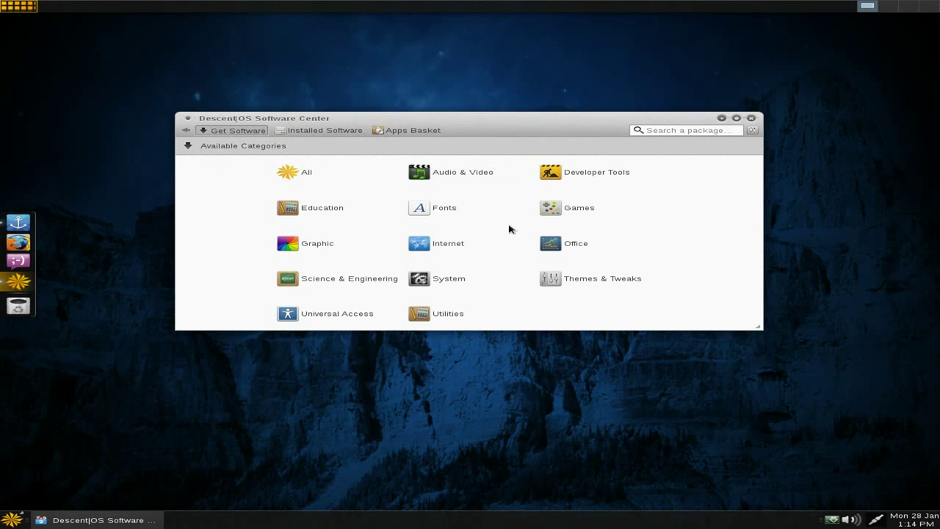
{"action": "left_click", "coordinate": [447, 174]}
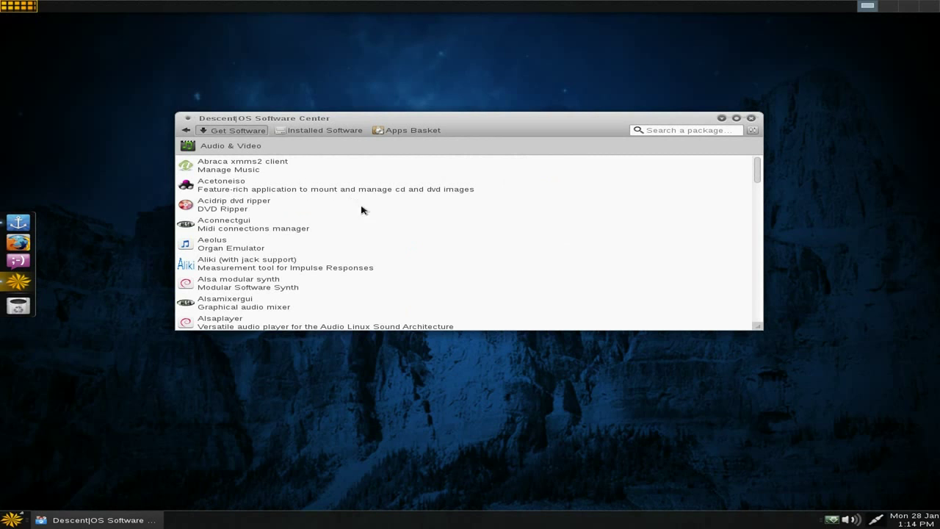
{"action": "scroll", "coordinate": [369, 223], "scroll_direction": "down", "scroll_amount": 1}
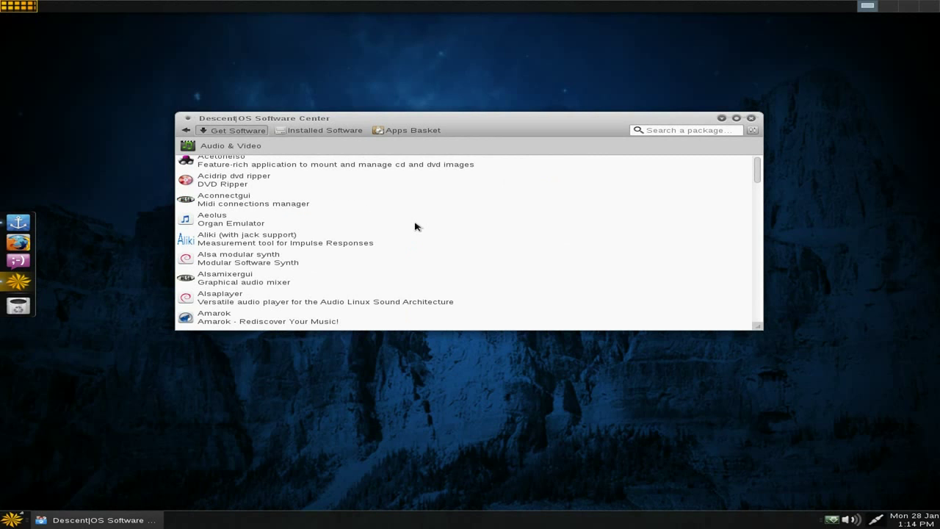
{"action": "scroll", "coordinate": [415, 226], "scroll_direction": "down", "scroll_amount": 1}
{"action": "scroll", "coordinate": [415, 226], "scroll_direction": "down", "scroll_amount": 10}
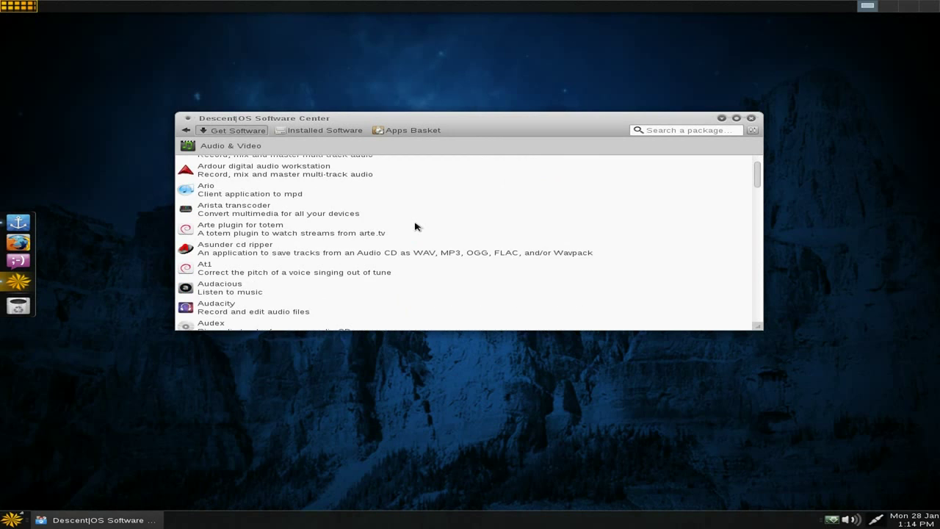
{"action": "scroll", "coordinate": [415, 226], "scroll_direction": "down", "scroll_amount": 3}
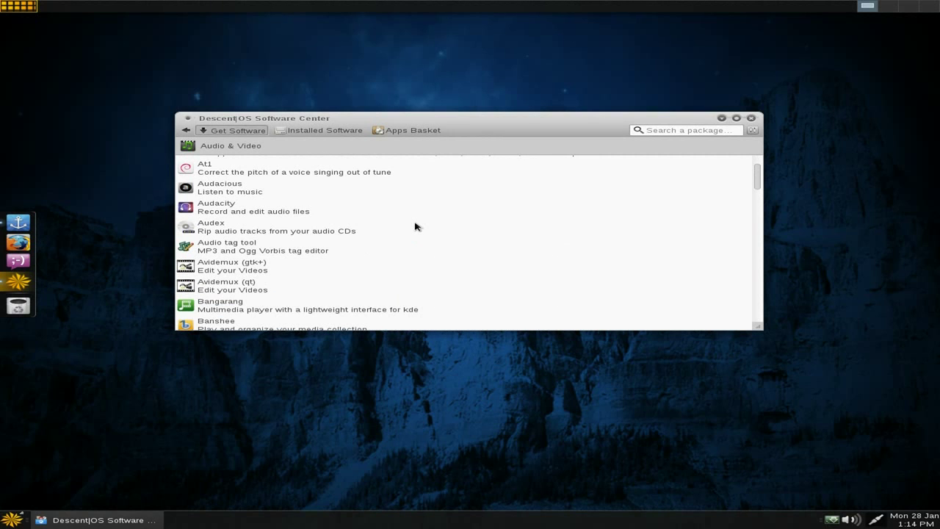
{"action": "scroll", "coordinate": [441, 224], "scroll_direction": "down", "scroll_amount": 2}
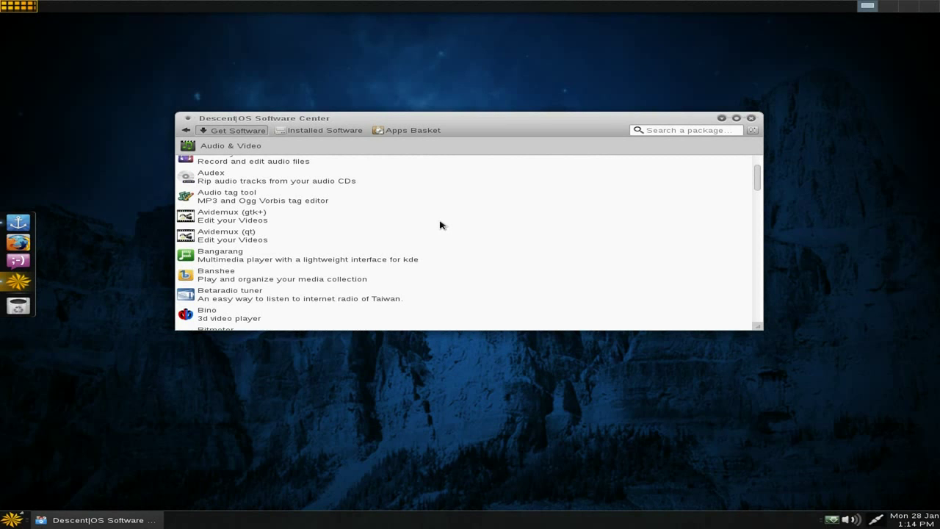
{"action": "left_click", "coordinate": [227, 241]}
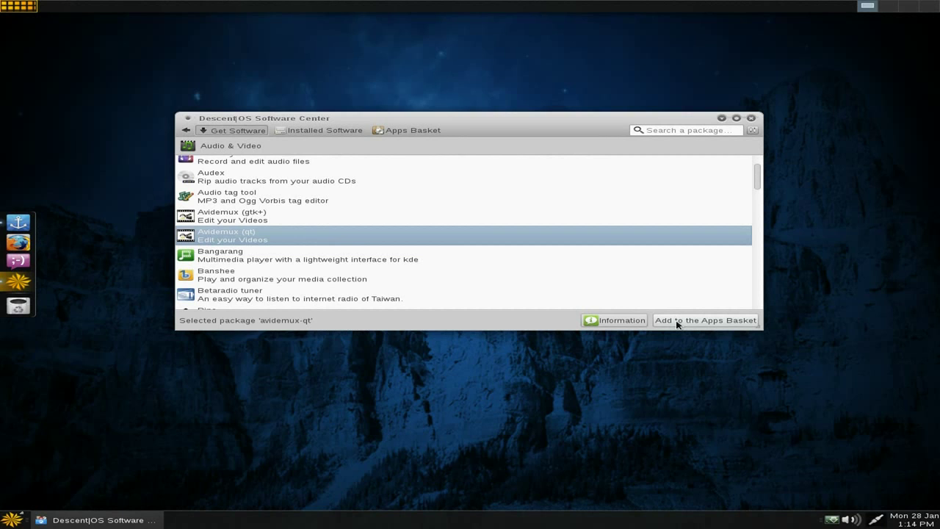
{"action": "left_click", "coordinate": [249, 219]}
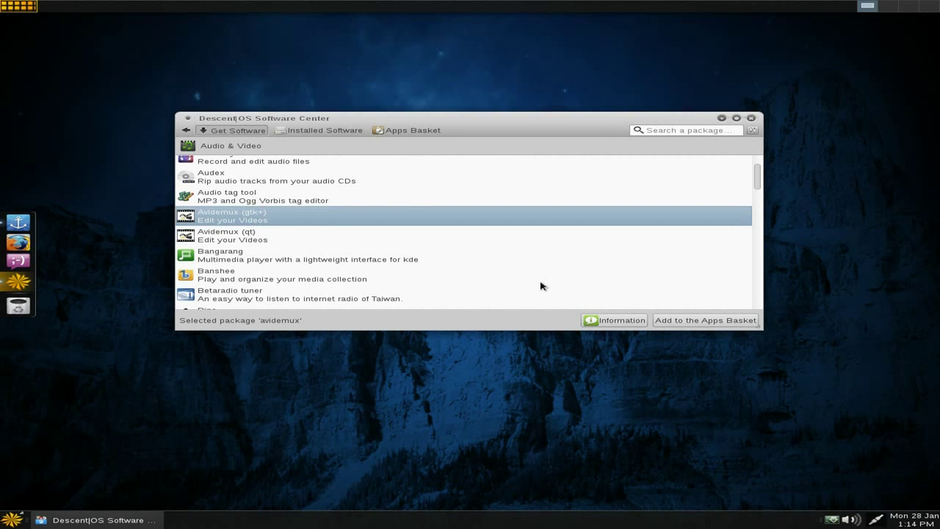
{"action": "left_click", "coordinate": [693, 321]}
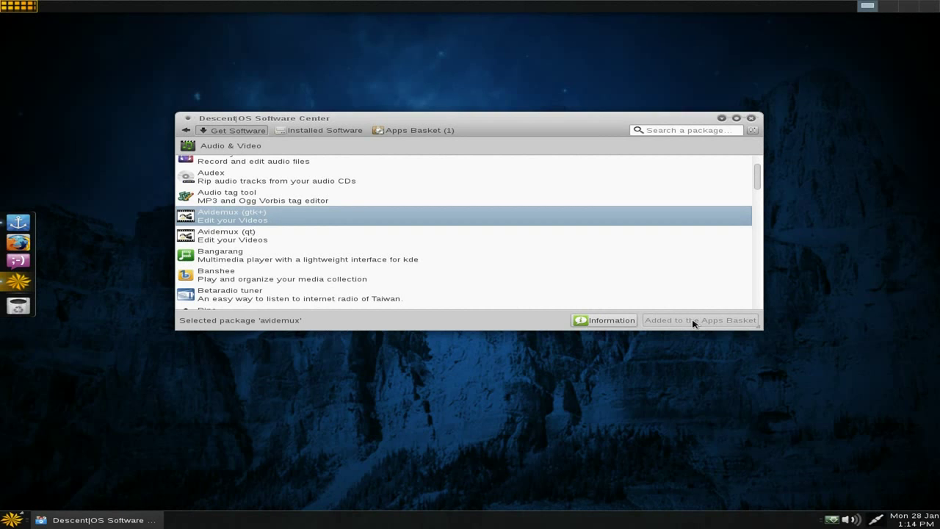
Install the Avidemux package from the Apps Basket, authenticating with the account password and showing the installation details, and close the Software Center
{"action": "left_click", "coordinate": [408, 132]}
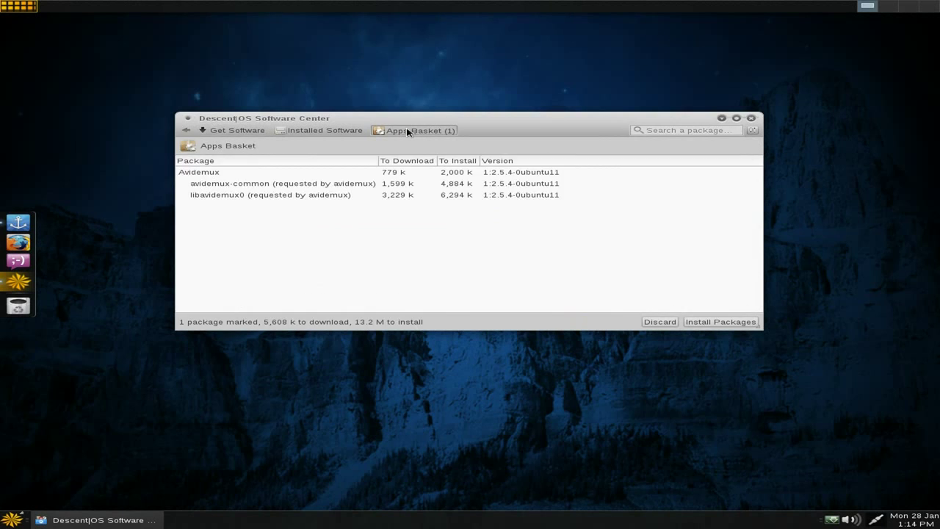
{"action": "left_click", "coordinate": [720, 323]}
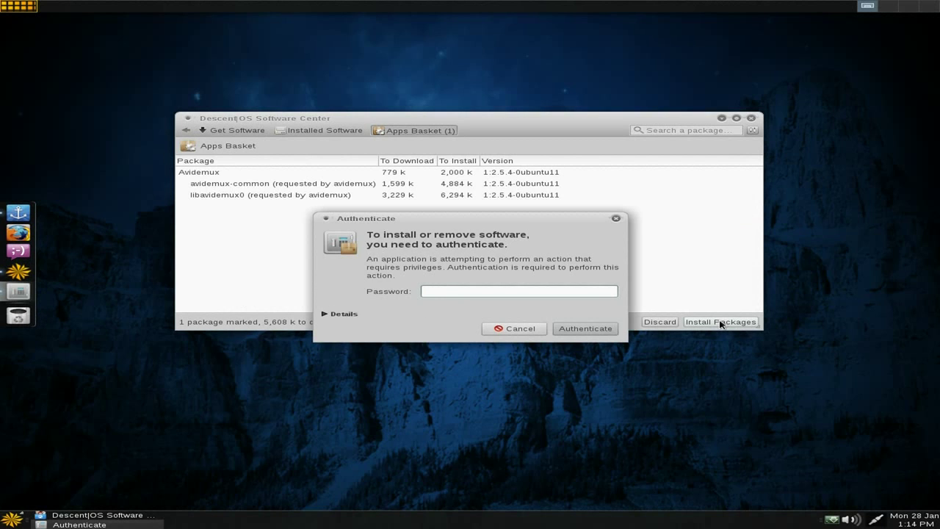
{"action": "type", "text": "●●●●●●●●●"}
{"action": "key", "text": "Return"}
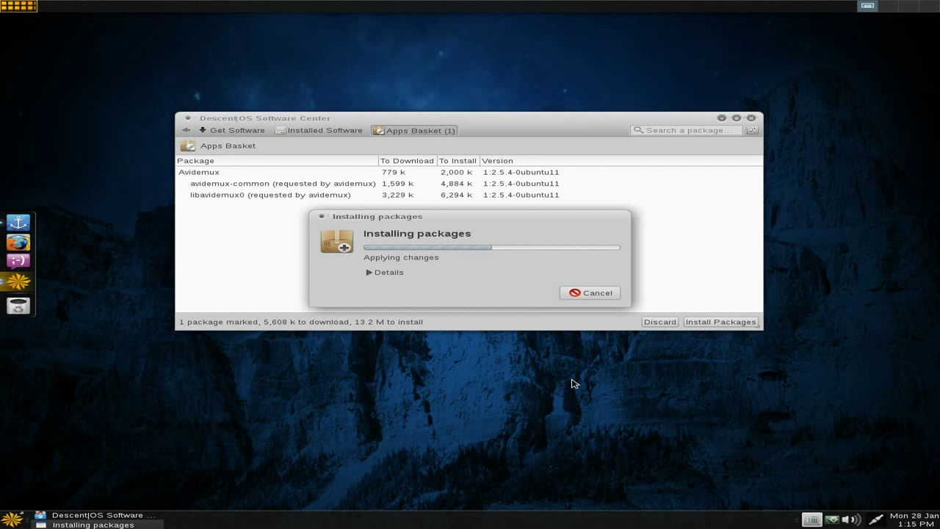
{"action": "left_click", "coordinate": [369, 272]}
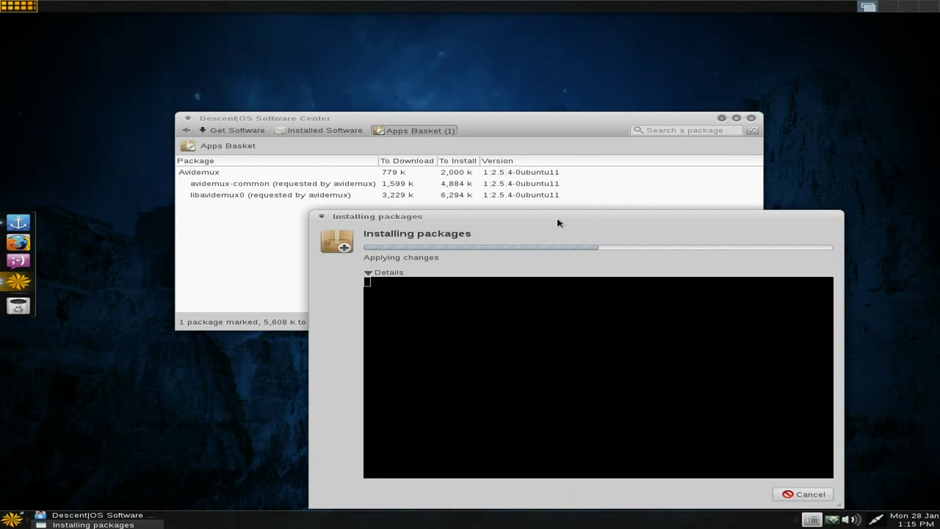
{"action": "left_click_drag", "start_coordinate": [557, 217], "coordinate": [533, 109]}
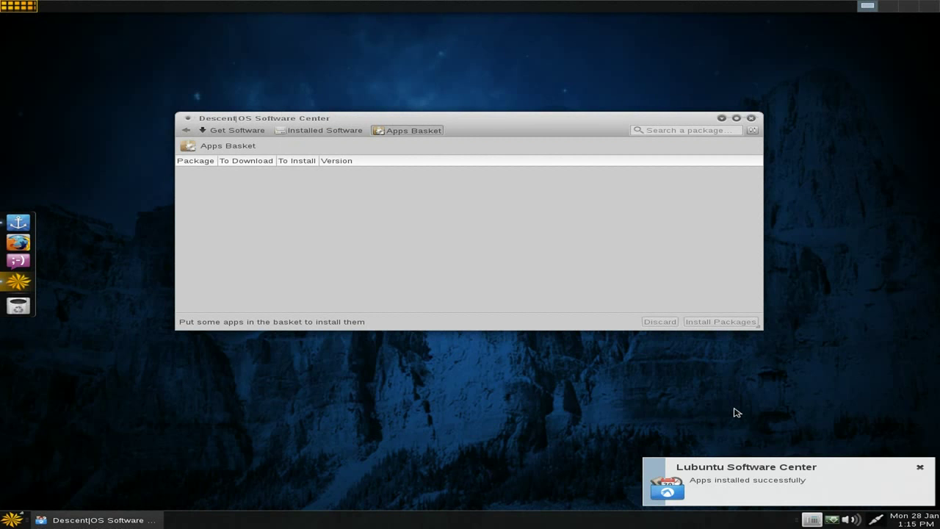
{"action": "left_click", "coordinate": [918, 467]}
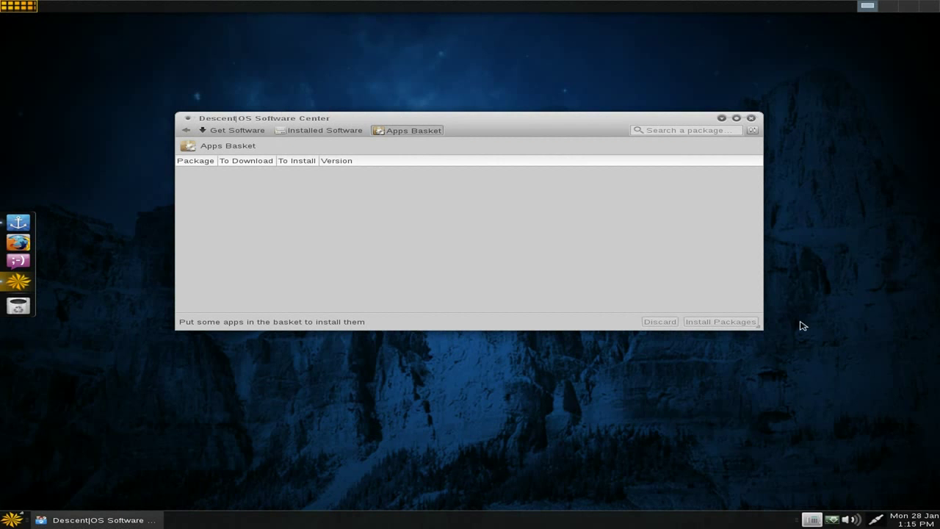
{"action": "left_click", "coordinate": [751, 117]}
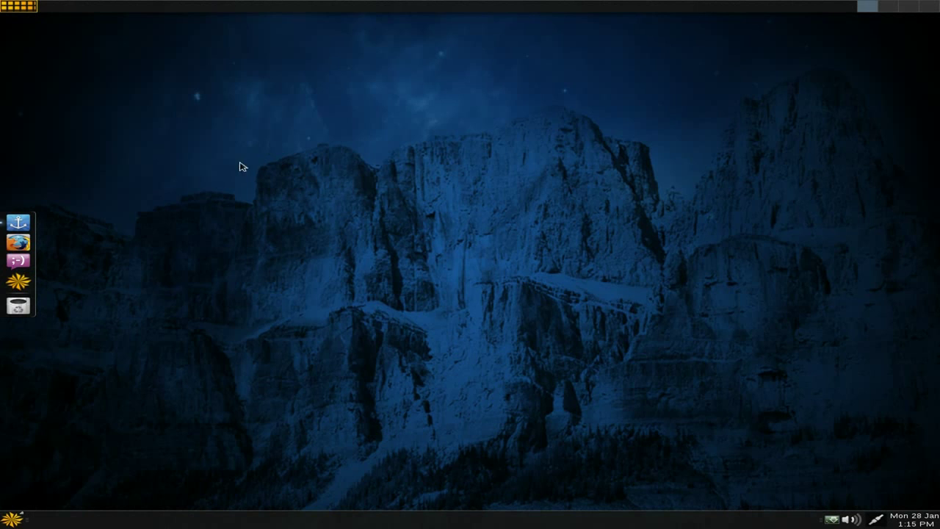
Look through all three pages of installed programs in the full-screen application launcher and close it
{"action": "left_click", "coordinate": [19, 9]}
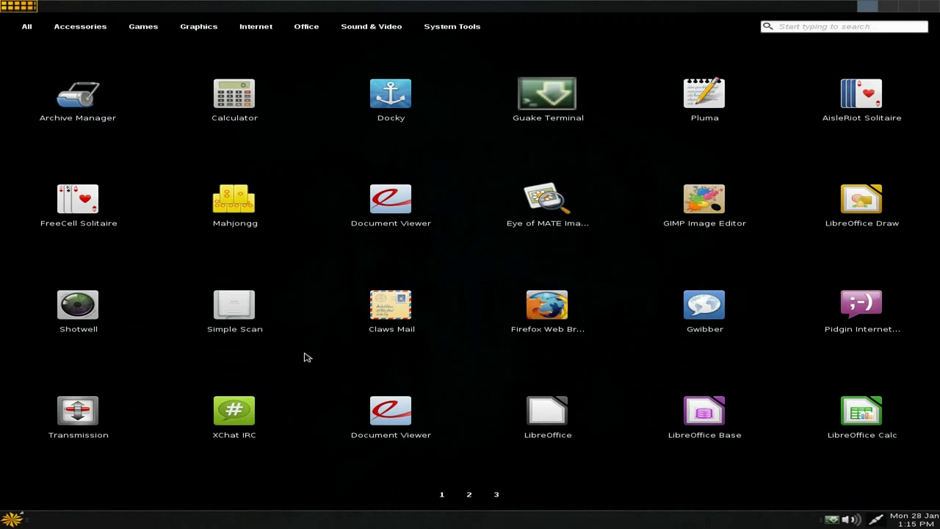
{"action": "left_click", "coordinate": [470, 496]}
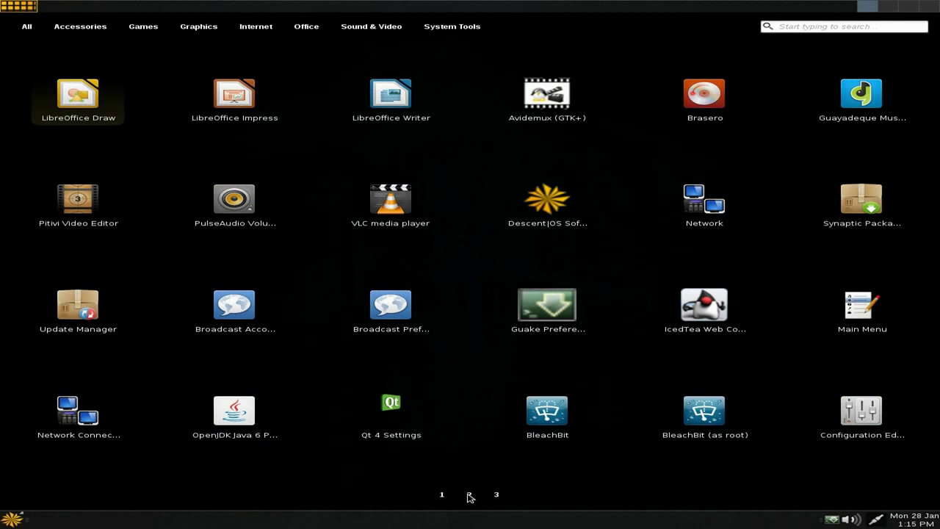
{"action": "left_click", "coordinate": [498, 496]}
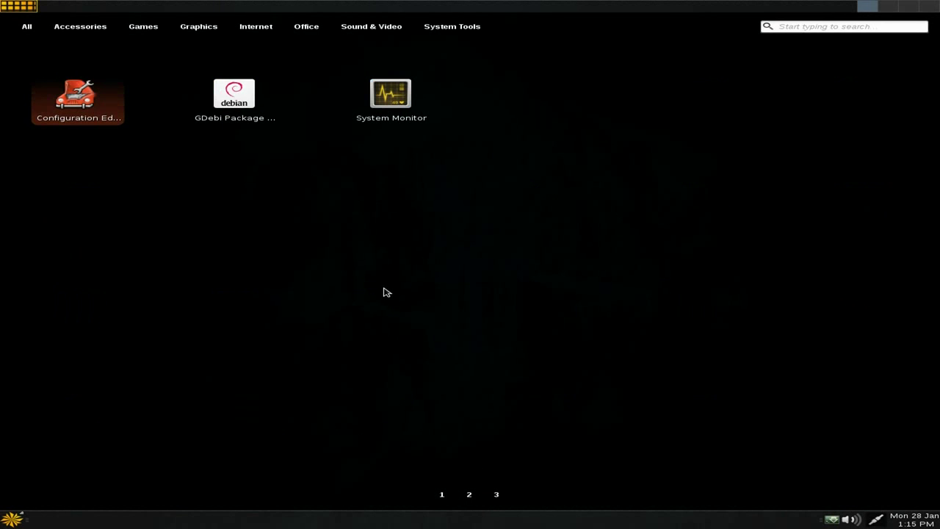
{"action": "left_click", "coordinate": [378, 293]}
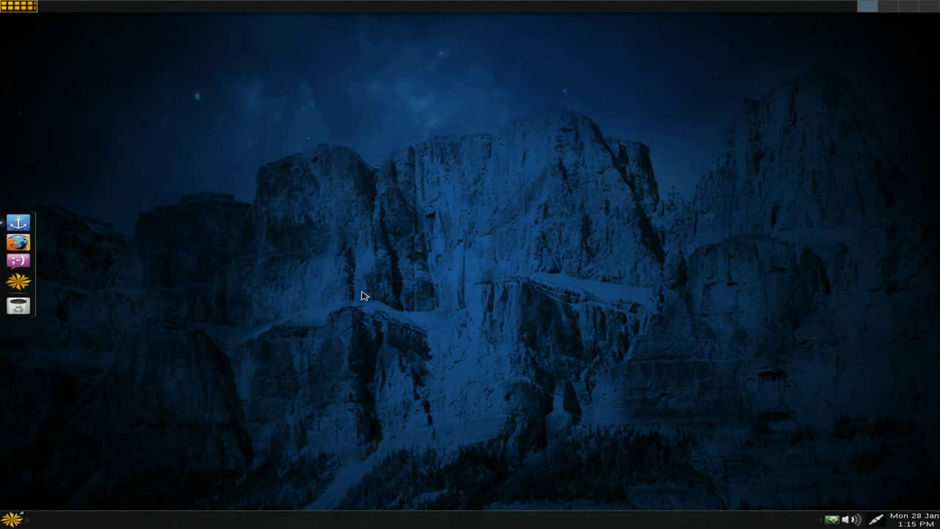
Launch Avidemux (GTK+) from the Sound & Video applications to check it, and close it
{"action": "left_click", "coordinate": [13, 519]}
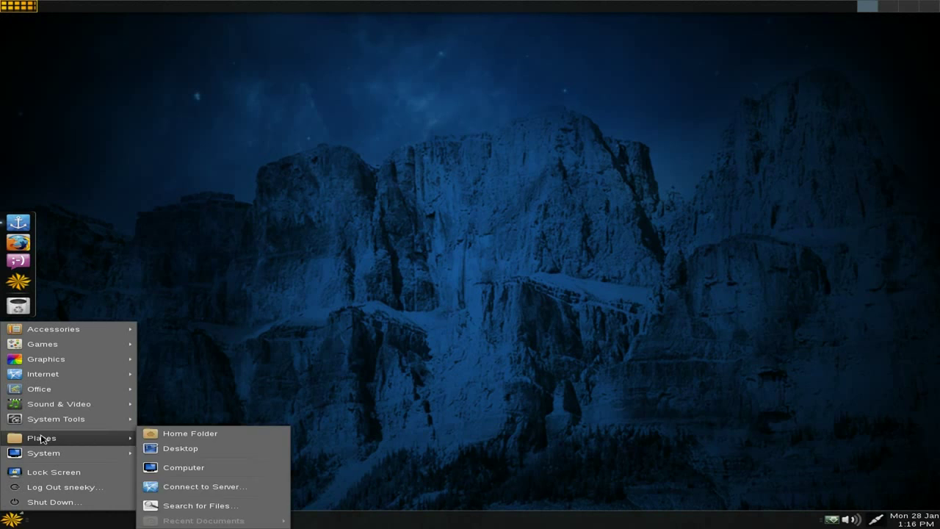
{"action": "mouse_move", "coordinate": [43, 409]}
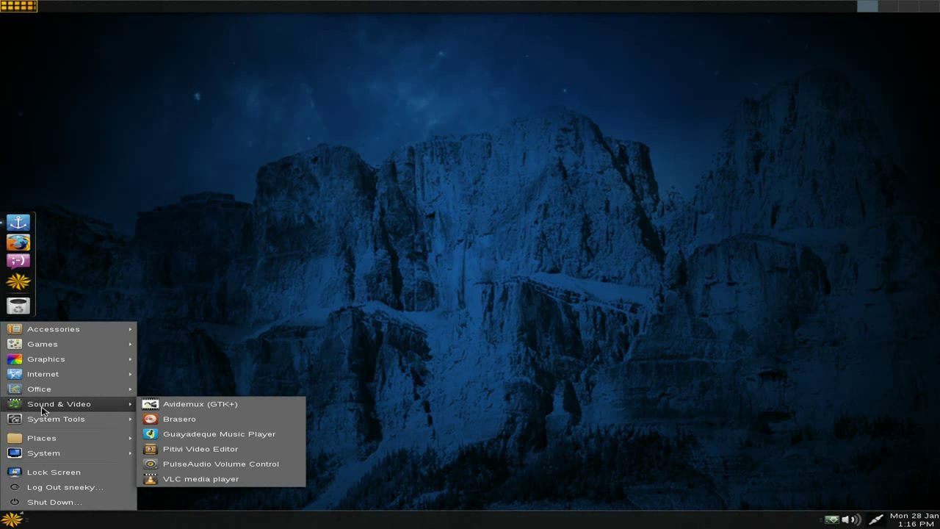
{"action": "left_click", "coordinate": [188, 405]}
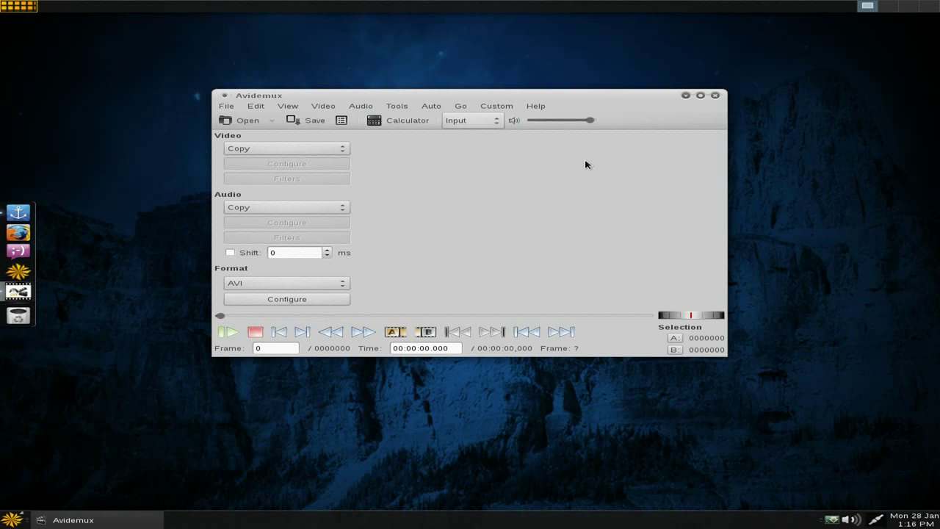
{"action": "left_click", "coordinate": [714, 95]}
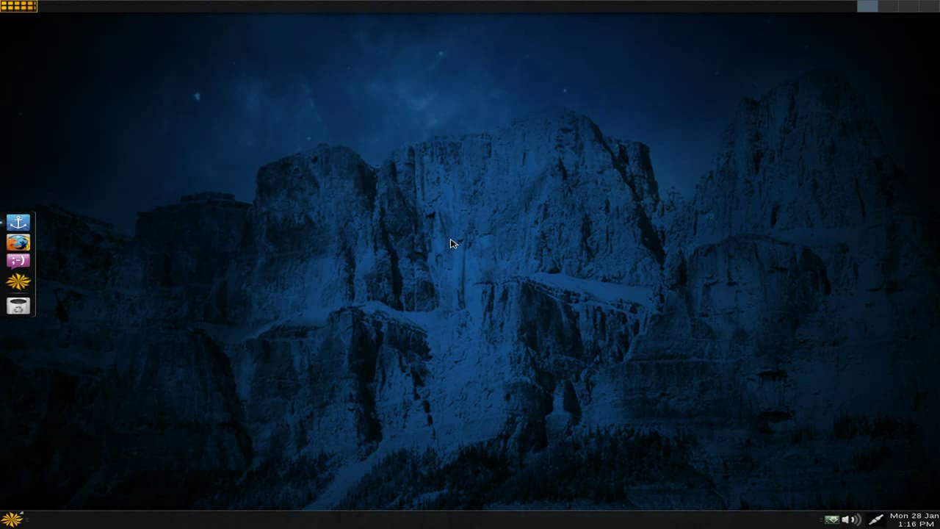
Browse the installed applications by category, open BleachBit from the system tools to view its cleaning options, and close it
{"action": "left_click", "coordinate": [13, 519]}
{"action": "mouse_move", "coordinate": [86, 334]}
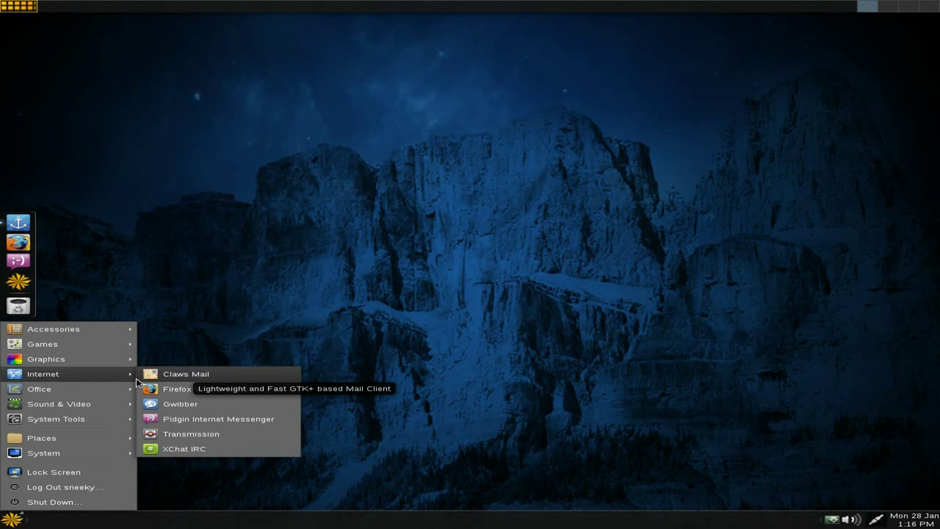
{"action": "mouse_move", "coordinate": [94, 395]}
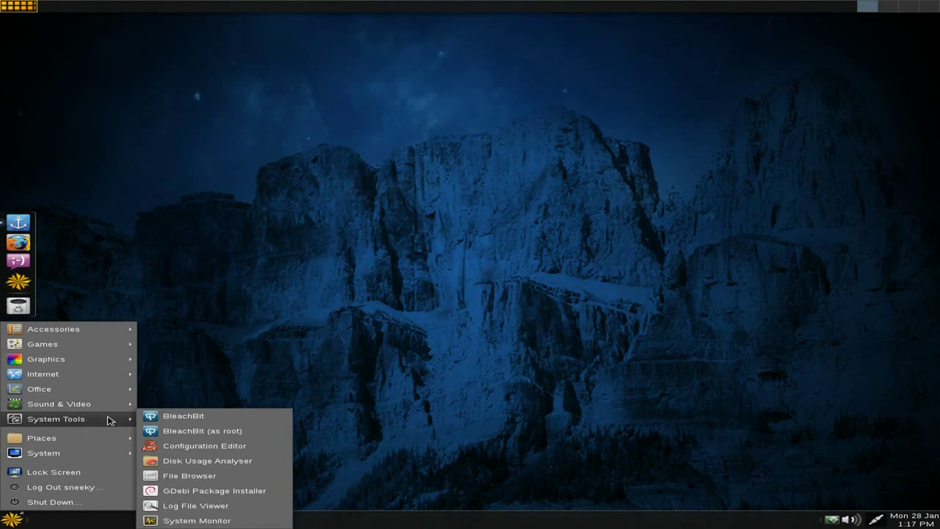
{"action": "left_click", "coordinate": [184, 417]}
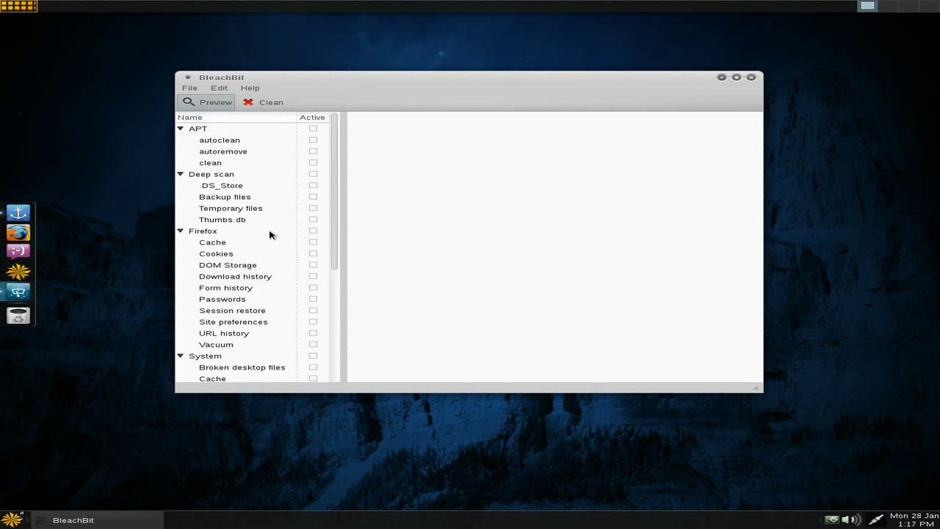
{"action": "left_click", "coordinate": [750, 77]}
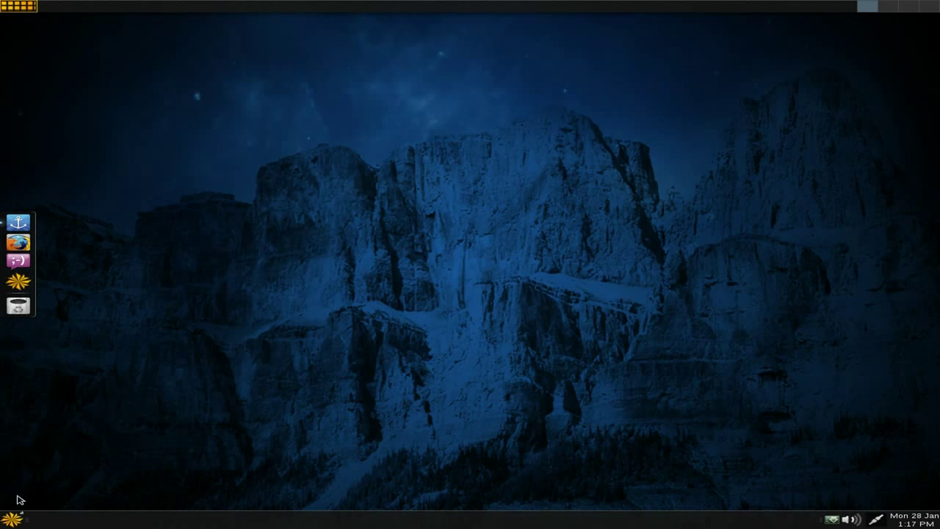
Review the system's Preferences and Administration entries, view the About MATE information, and close it
{"action": "left_click", "coordinate": [12, 519]}
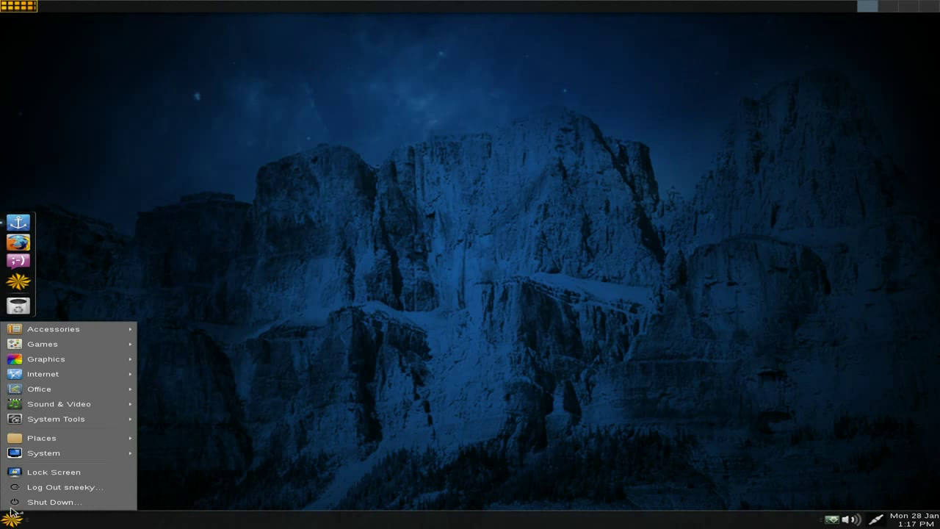
{"action": "mouse_move", "coordinate": [34, 440]}
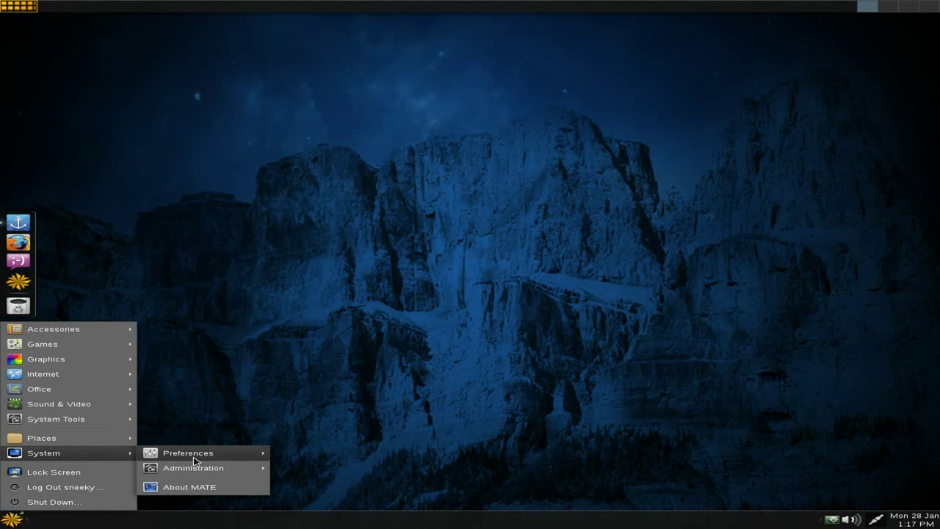
{"action": "mouse_move", "coordinate": [195, 460]}
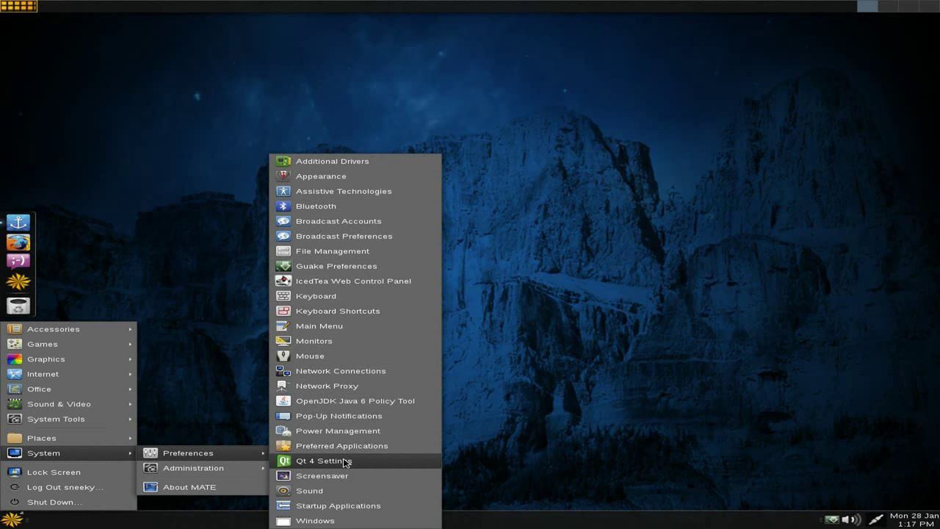
{"action": "mouse_move", "coordinate": [233, 469]}
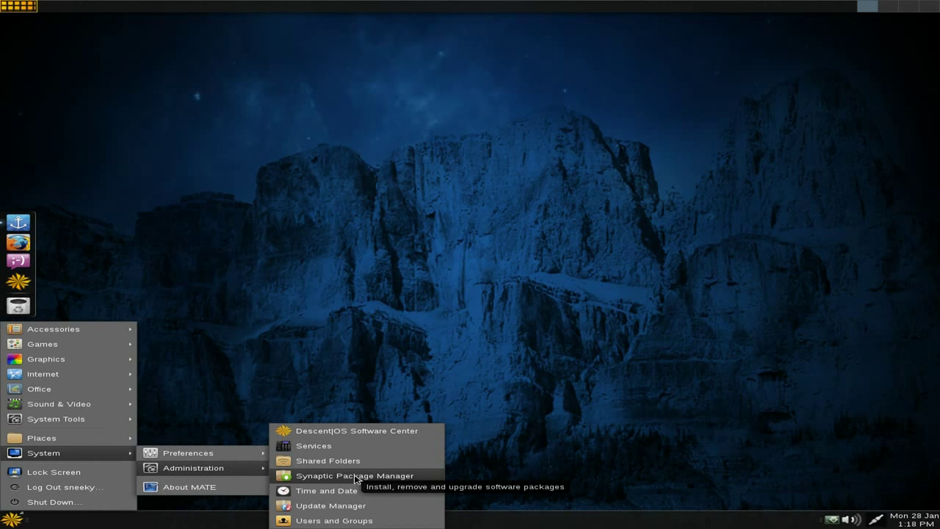
{"action": "left_click", "coordinate": [190, 487]}
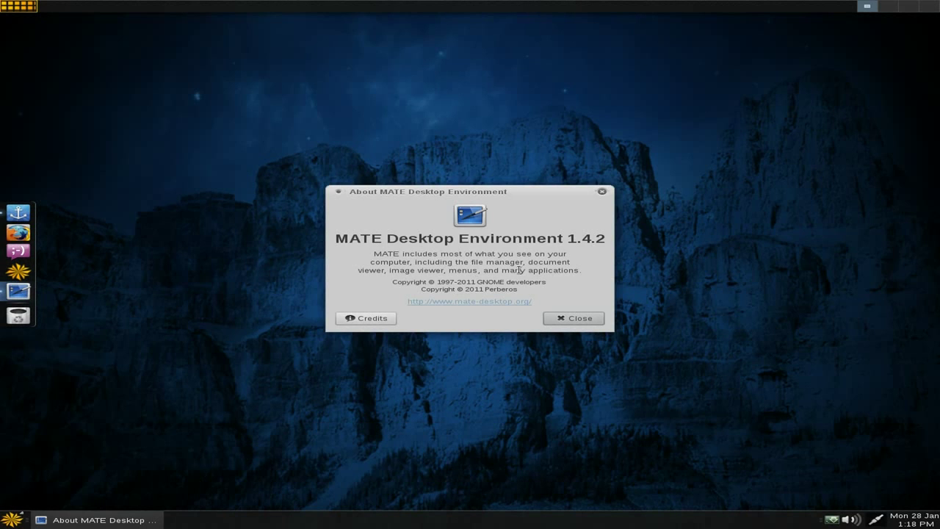
{"action": "left_click", "coordinate": [572, 318]}
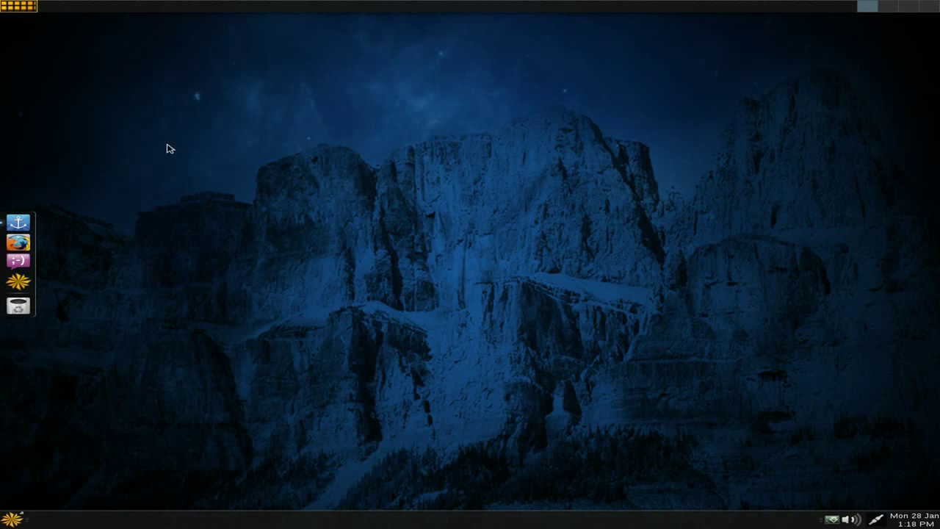
Open System Monitor from the last page of the full-screen application launcher to check CPU, memory and network usage, and close it
{"action": "left_click", "coordinate": [16, 9]}
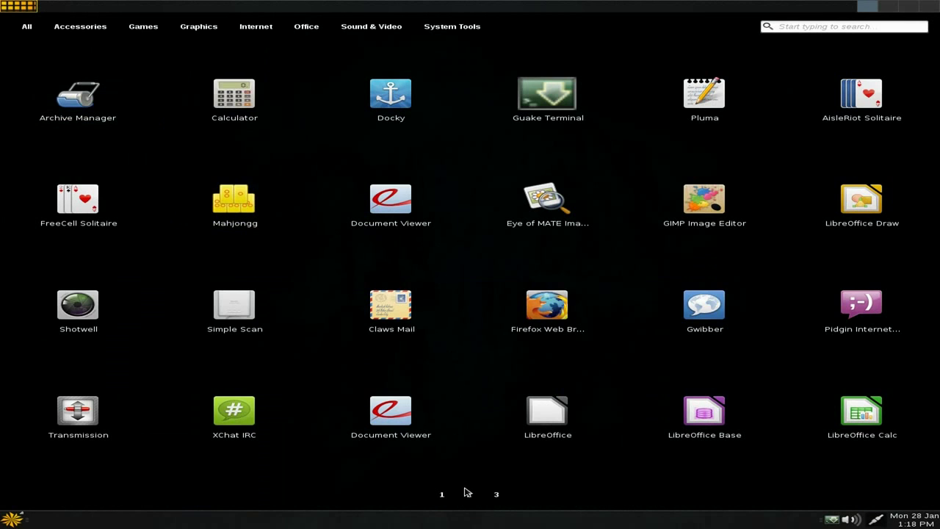
{"action": "left_click", "coordinate": [469, 494]}
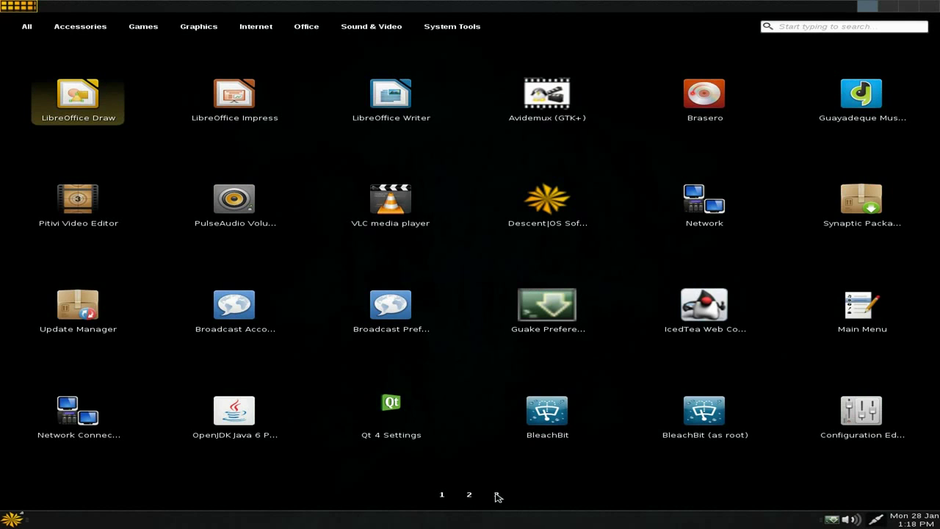
{"action": "left_click", "coordinate": [496, 494]}
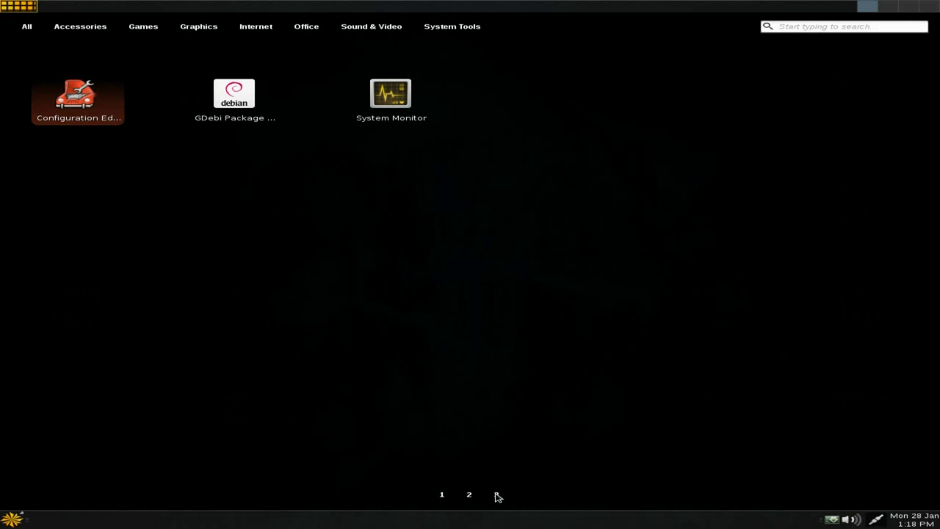
{"action": "left_click", "coordinate": [395, 100]}
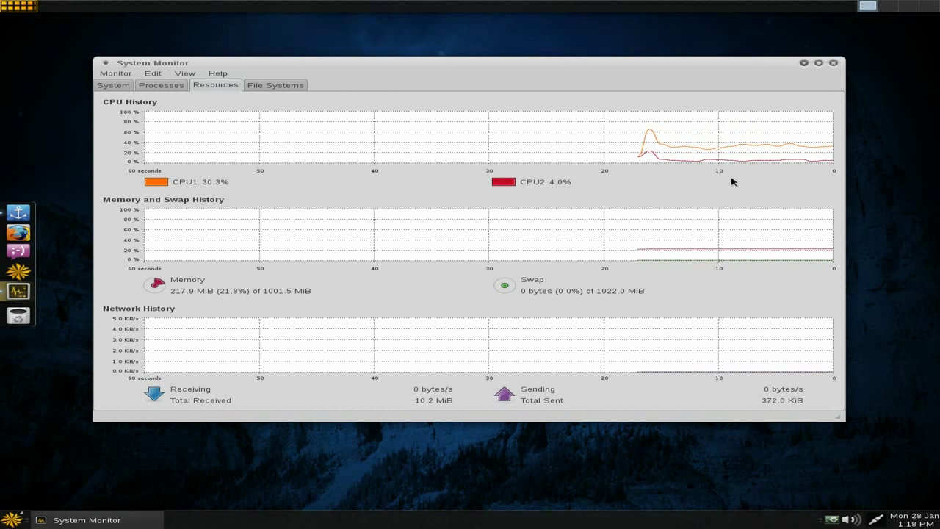
{"action": "left_click", "coordinate": [833, 63]}
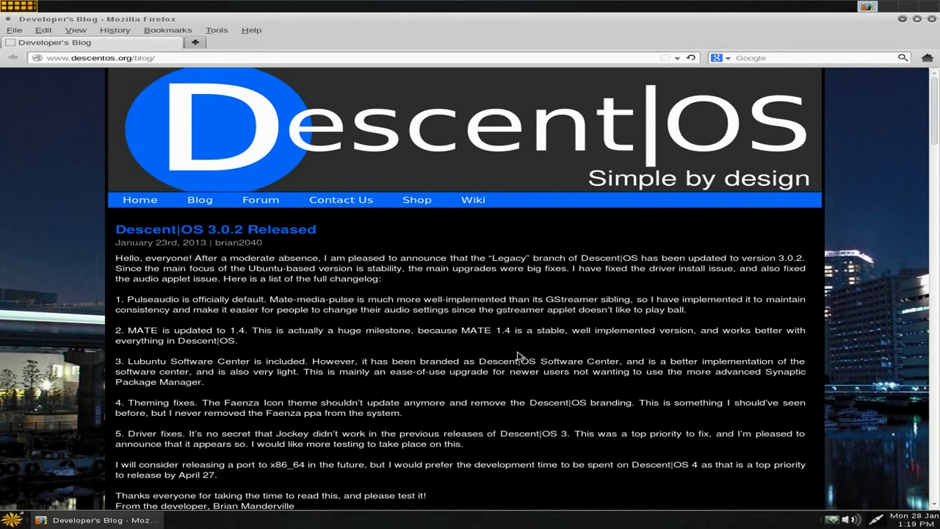
Read the Descent|OS 3.0.2 release changelog on the developer's blog and close the browser
{"action": "scroll", "coordinate": [517, 356], "scroll_direction": "down", "scroll_amount": 1}
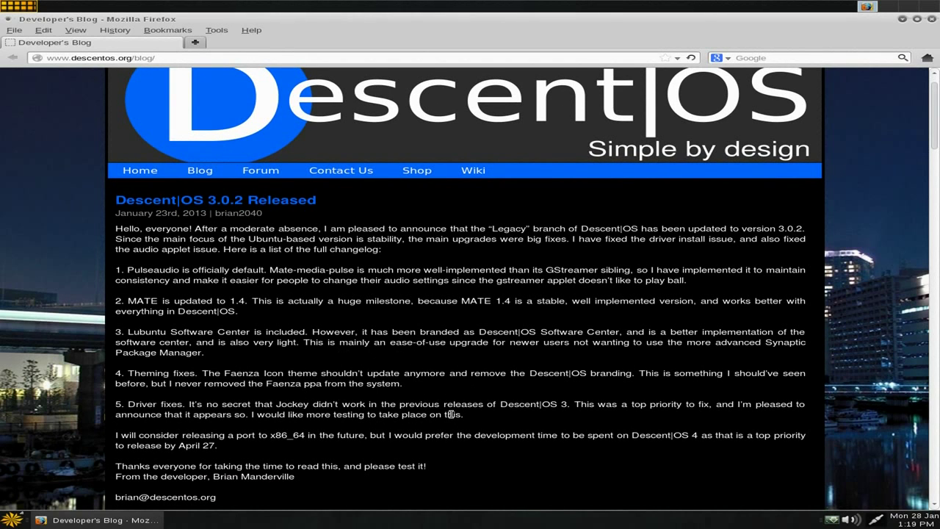
{"action": "scroll", "coordinate": [598, 438], "scroll_direction": "down", "scroll_amount": 1}
{"action": "scroll", "coordinate": [598, 438], "scroll_direction": "down", "scroll_amount": 2}
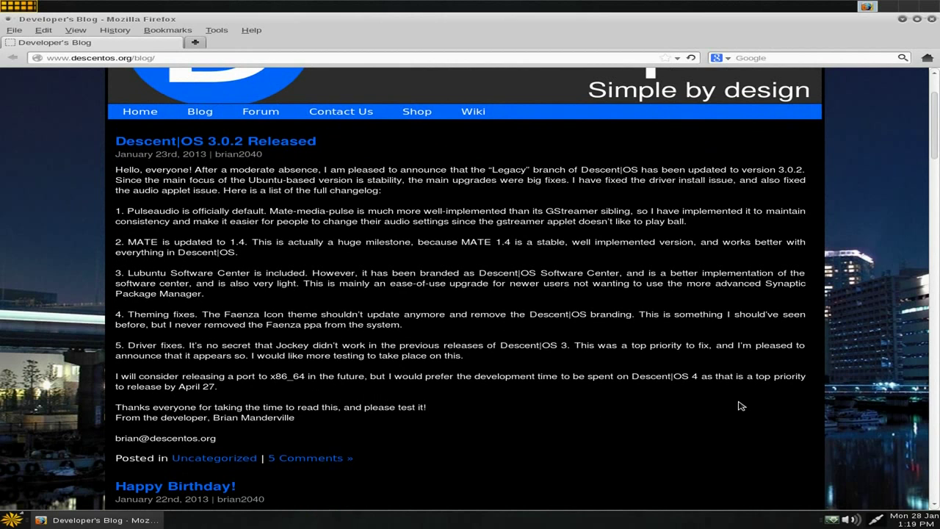
{"action": "scroll", "coordinate": [878, 365], "scroll_direction": "up", "scroll_amount": 3}
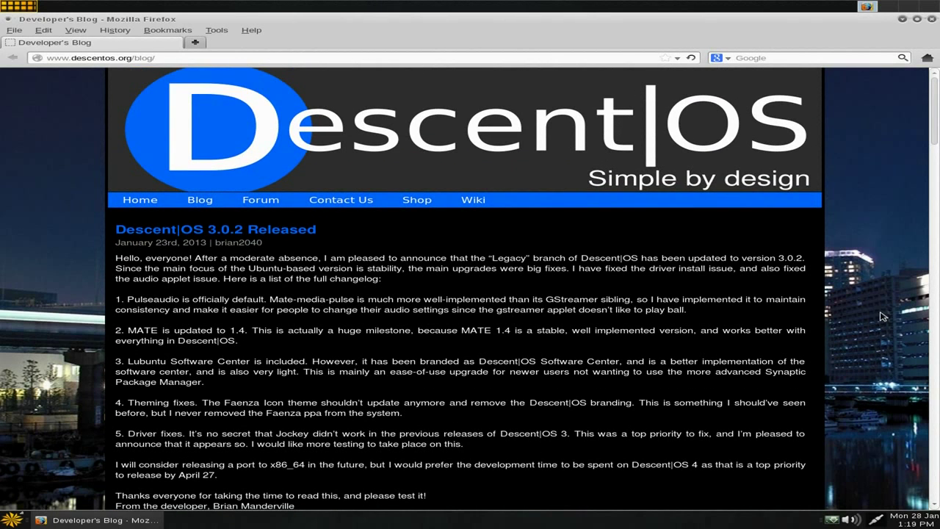
{"action": "left_click", "coordinate": [931, 19]}
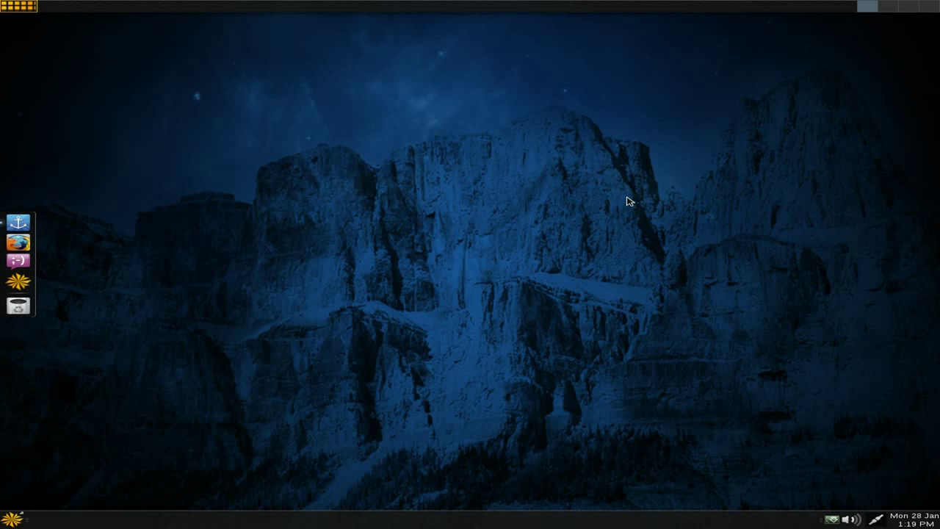